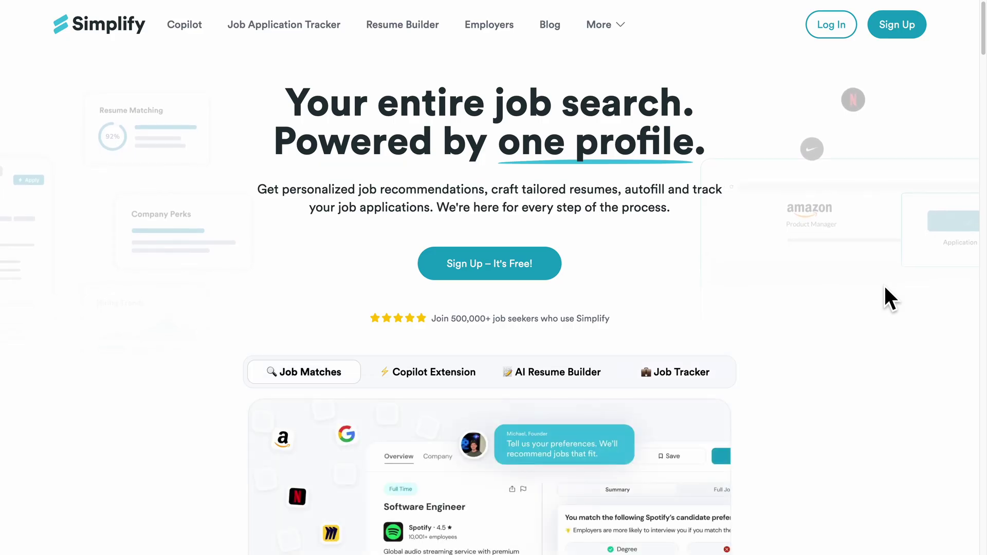
Preview the Copilot Extension, AI Resume Builder, Job Tracker and keyword match features.
click(433, 373)
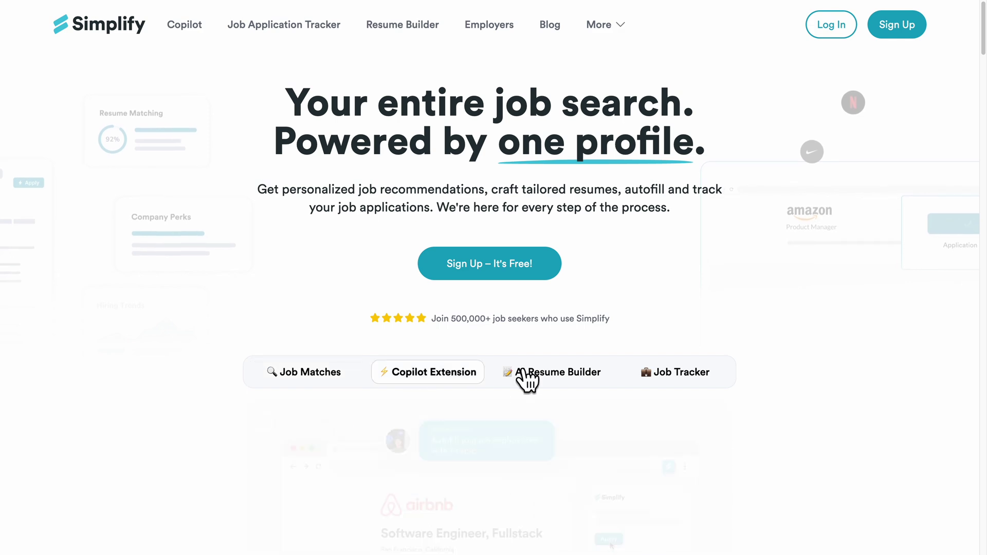
click(557, 372)
click(675, 373)
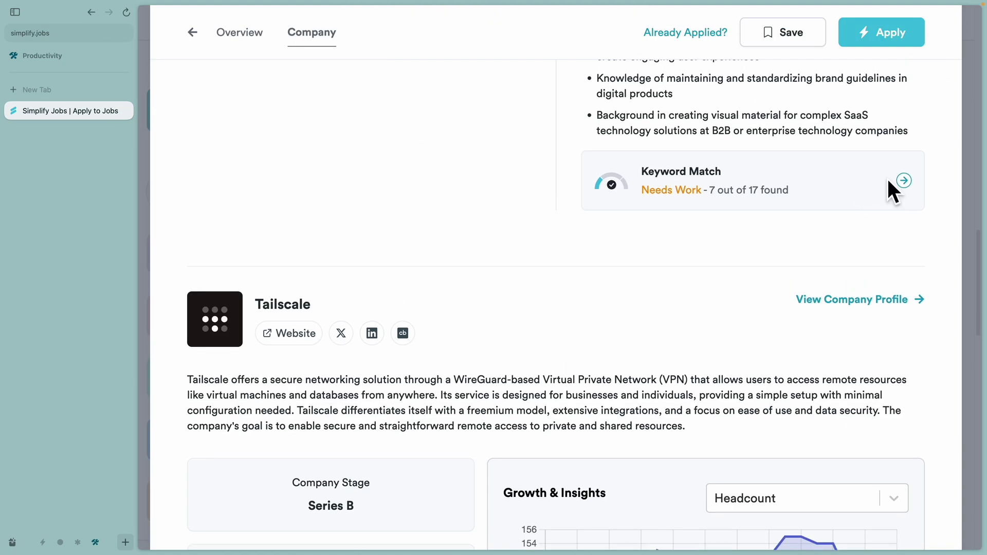
click(902, 180)
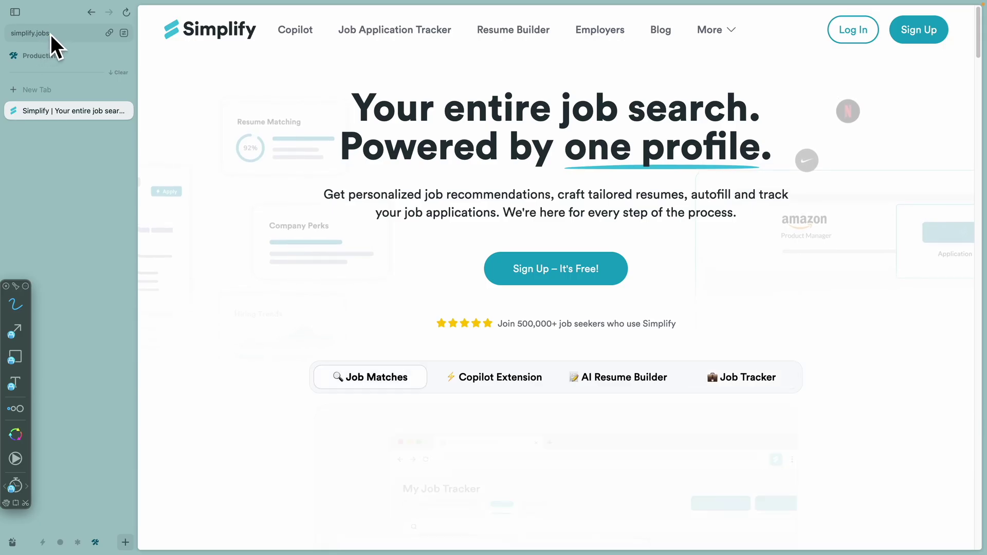
Sign up for a free Simplify account and acknowledge the verification notice.
drag(6, 47, 75, 44)
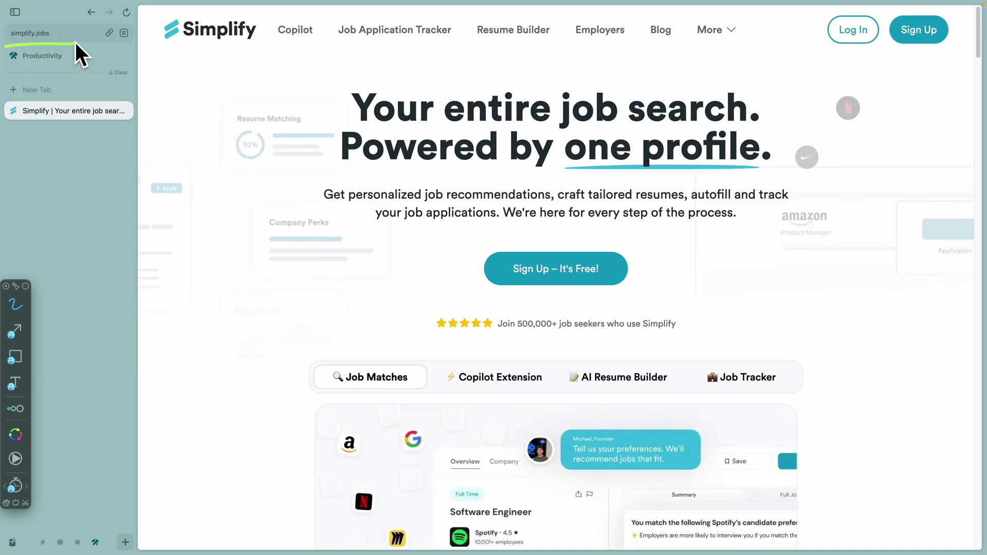
key(Escape)
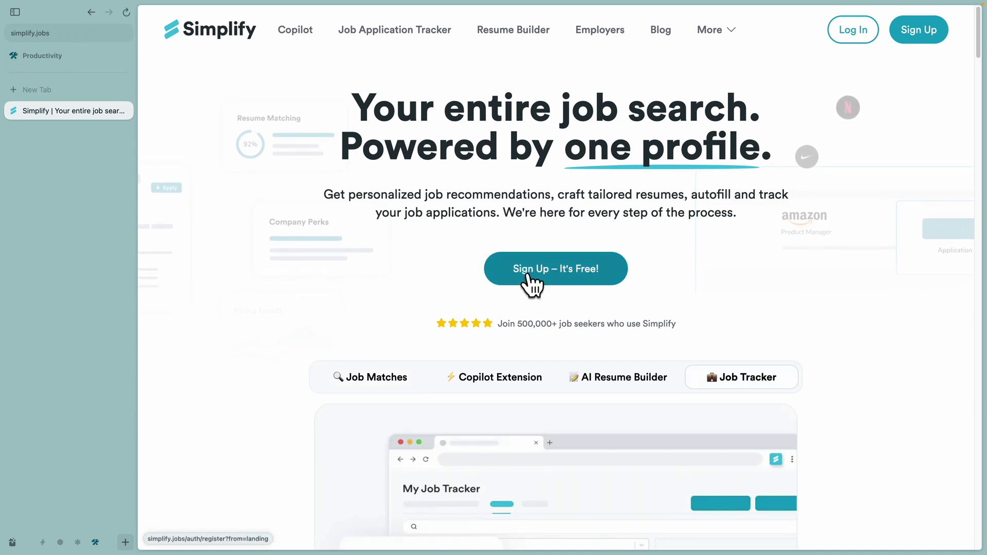
click(533, 281)
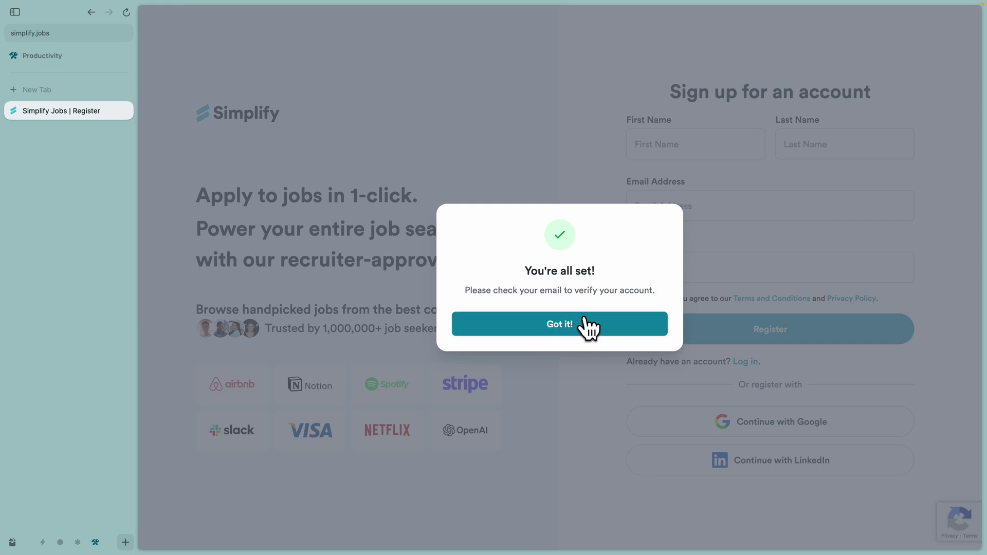
click(567, 327)
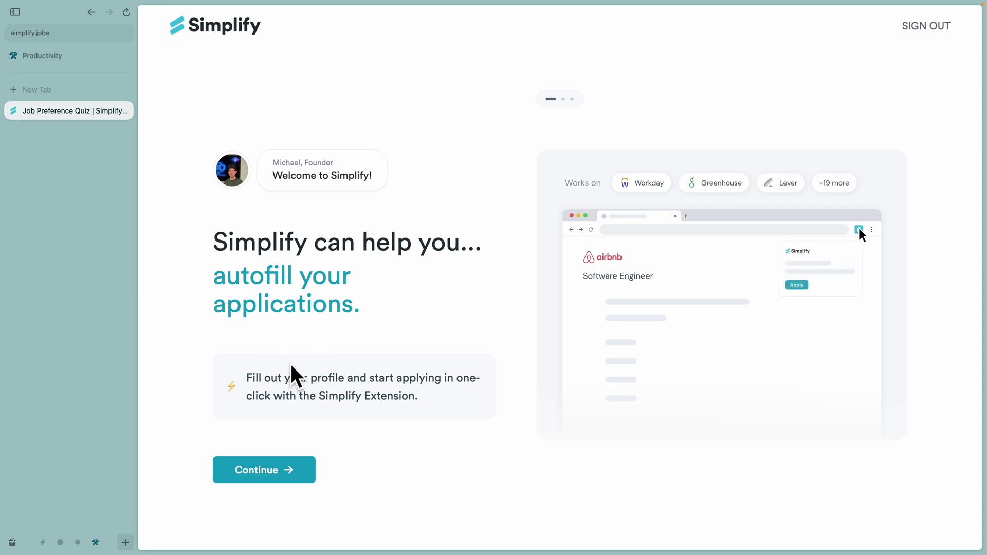
Move past the welcome screen and save the parsed work experience.
click(294, 480)
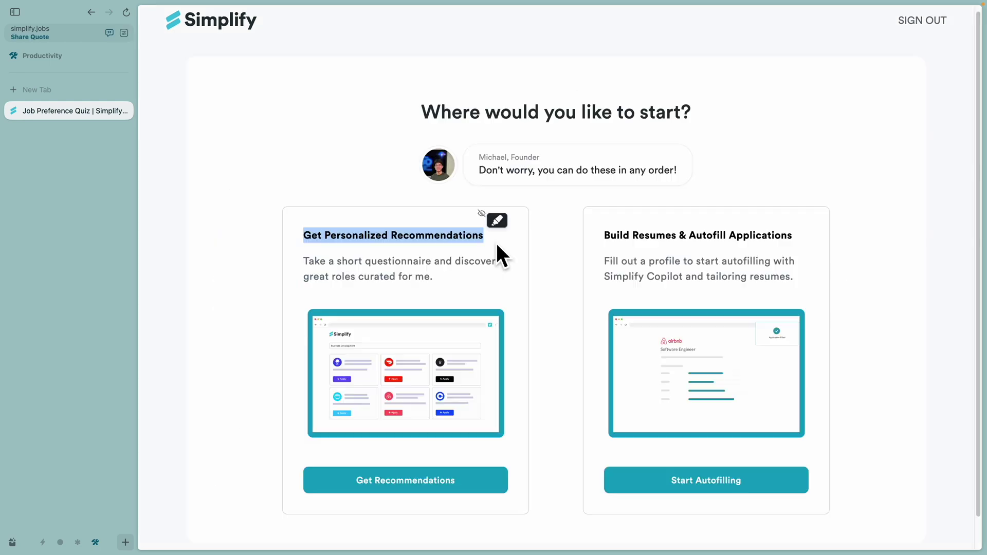
drag(605, 235, 796, 235)
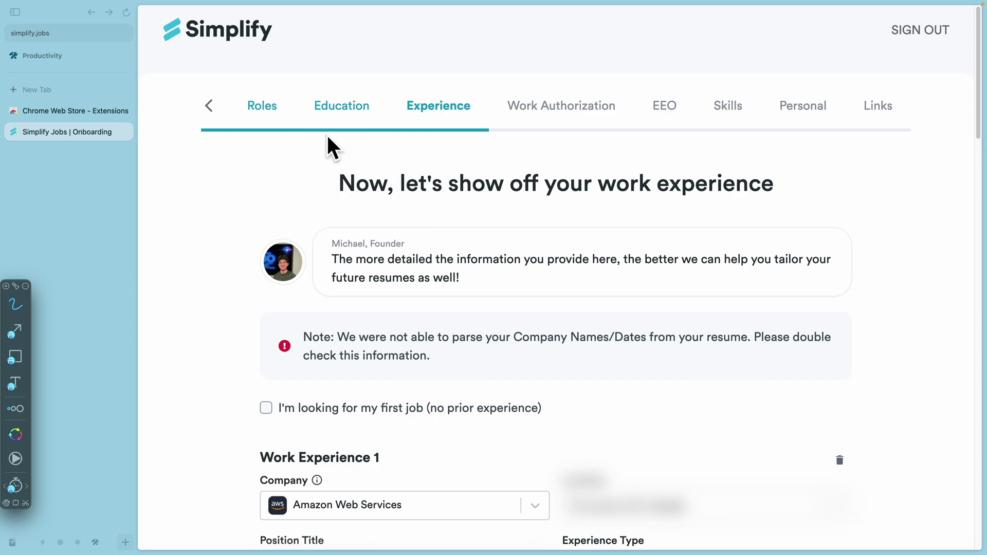
scroll(456, 339, down, 5)
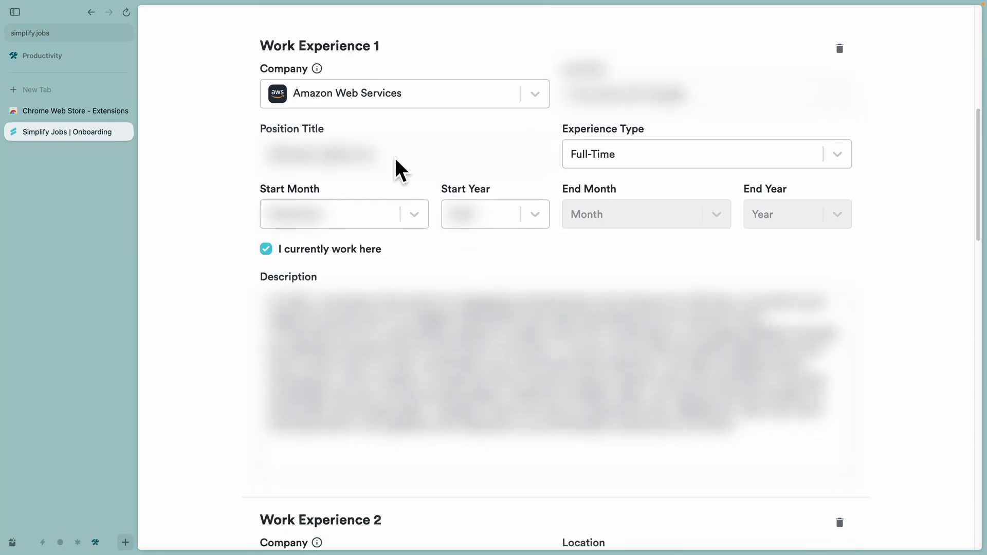
click(535, 446)
Save East Asian as the equal employment ethnicity answer and bring up the skills list.
click(391, 253)
click(324, 325)
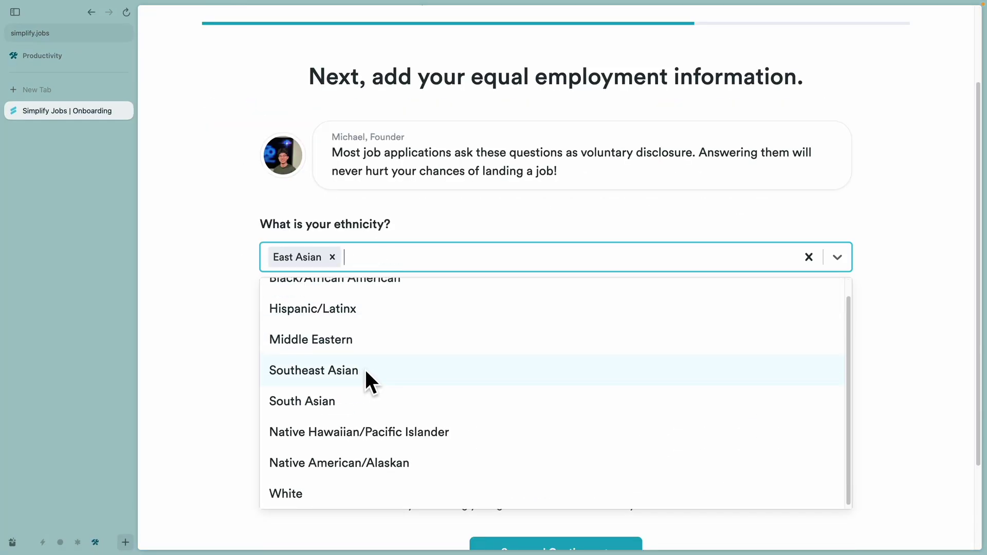
click(365, 368)
click(555, 544)
click(383, 292)
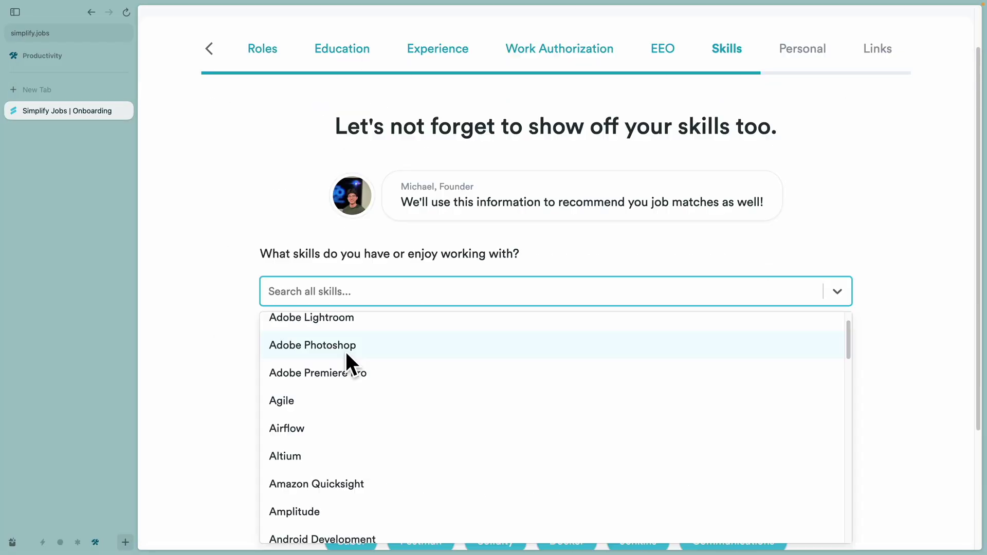
scroll(370, 386, down, 10)
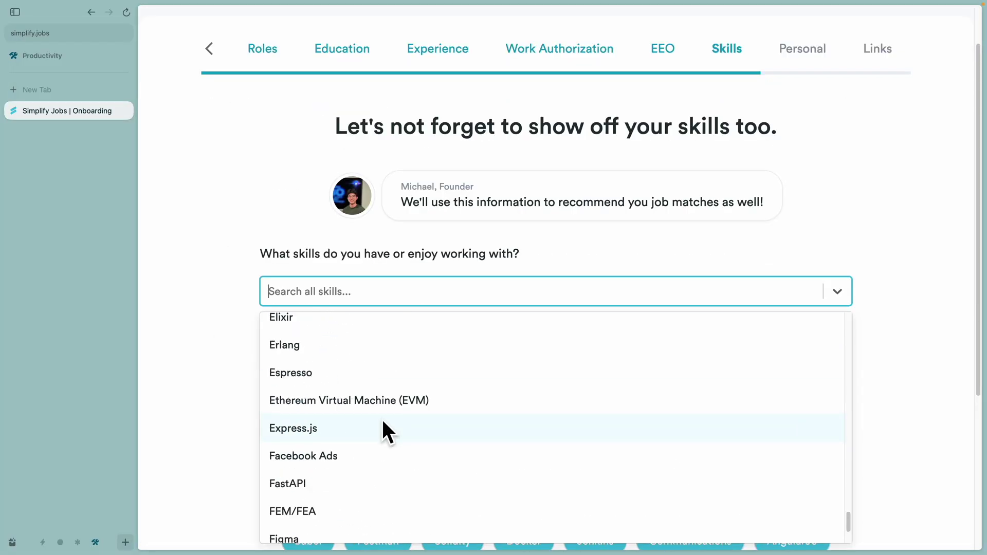
scroll(387, 431, down, 10)
scroll(340, 448, down, 5)
scroll(355, 387, up, 10)
scroll(336, 420, up, 8)
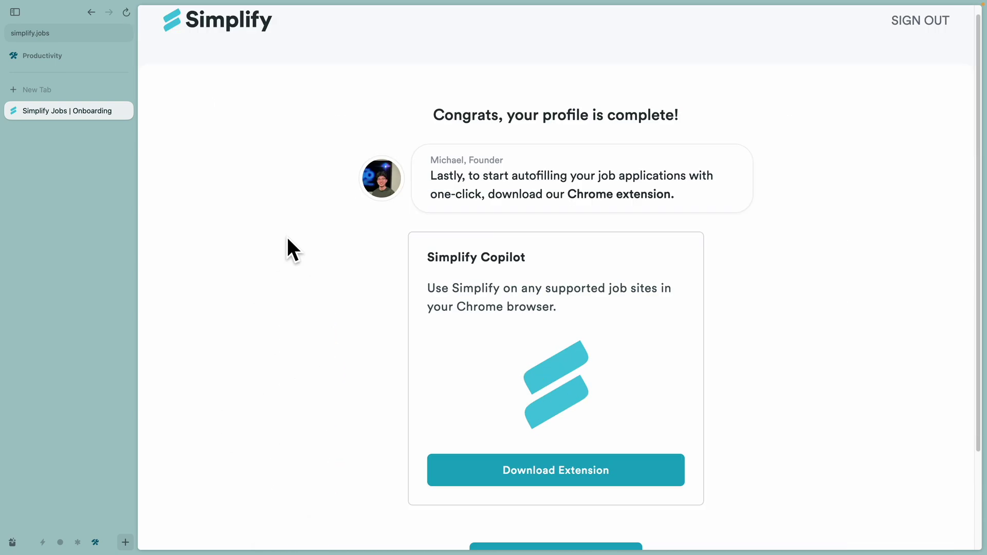
scroll(515, 134, up, 1)
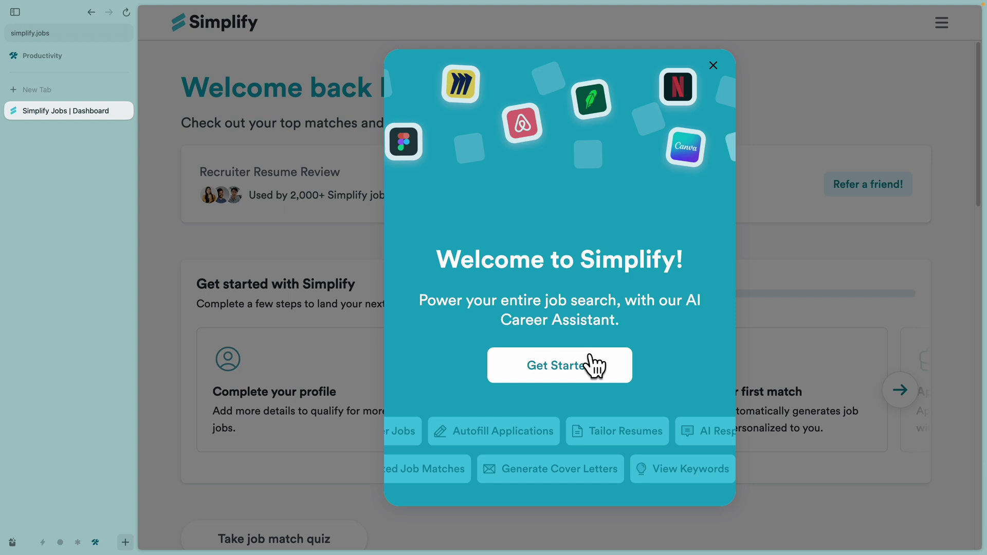
Dismiss the welcome modal, browse the getting-started carousel, and open the Complete your profile card.
click(592, 364)
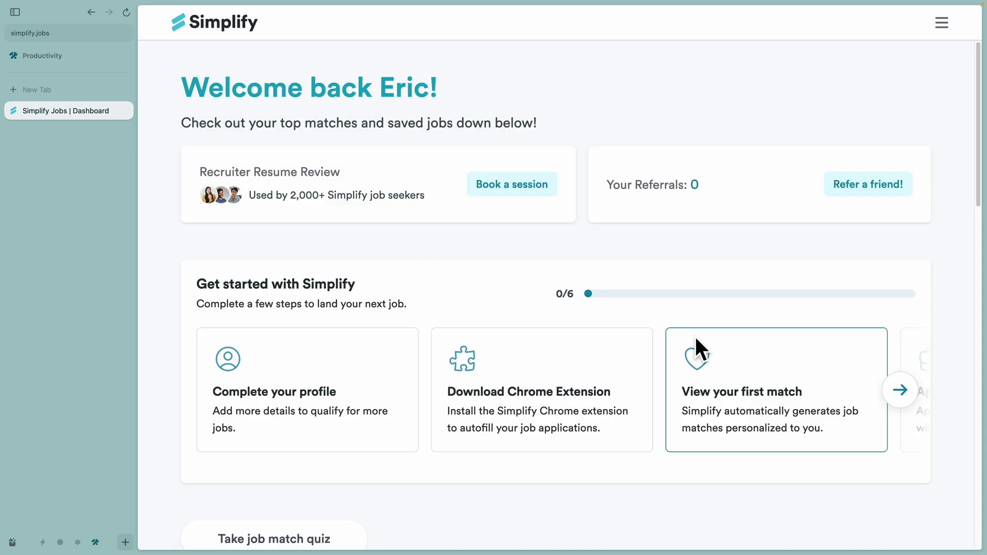
click(901, 395)
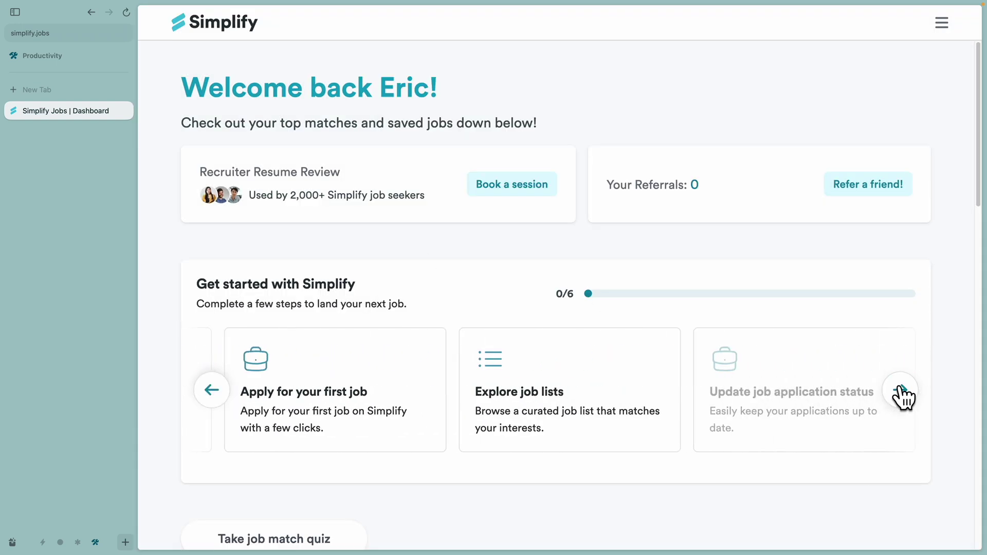
click(211, 391)
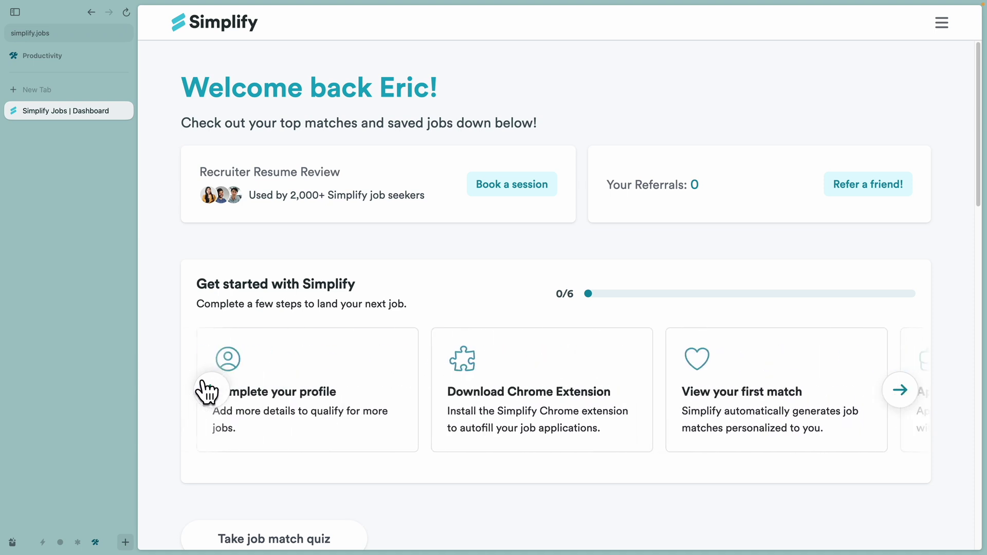
click(207, 392)
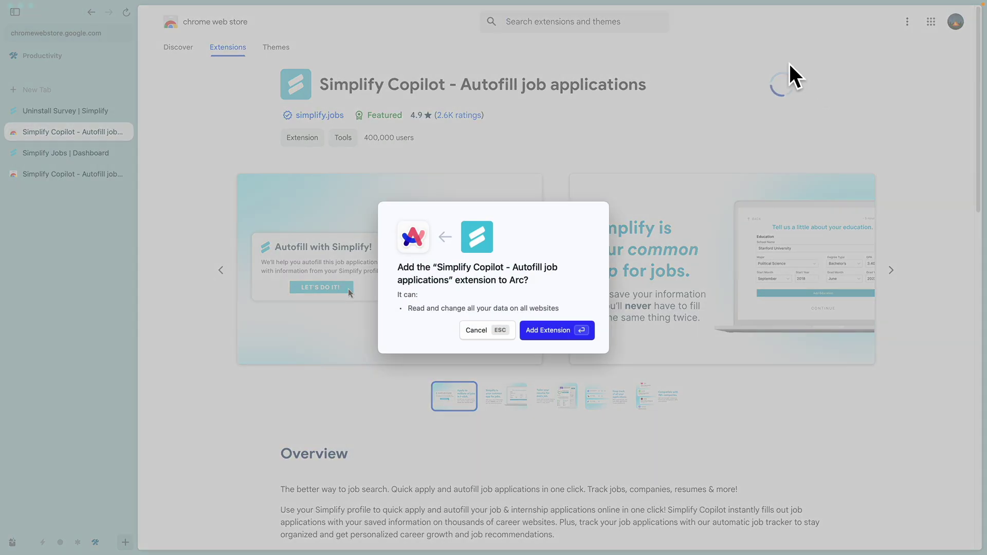
Confirm adding the Simplify Copilot extension to Chrome.
click(563, 325)
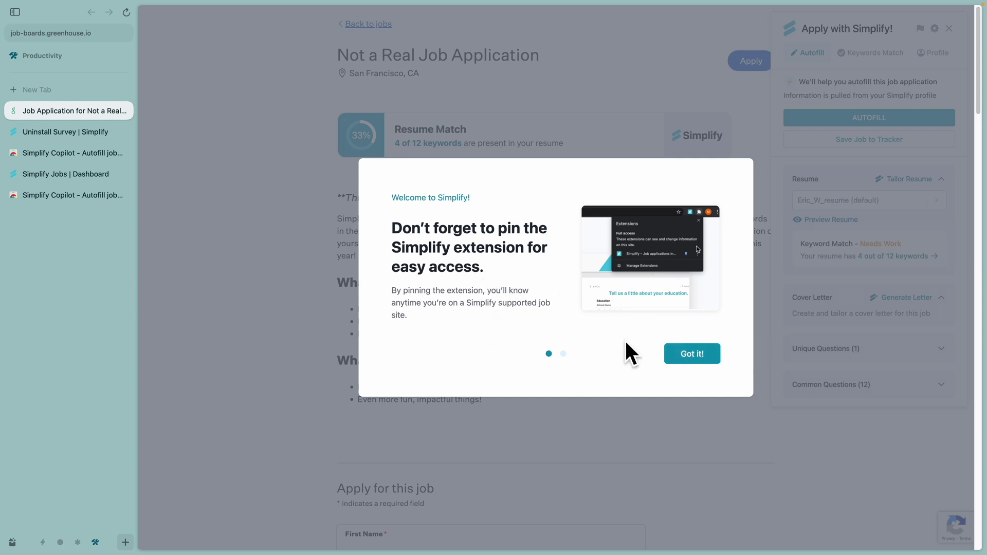
Start the Copilot tutorial, autofill the demo application, and advance through the tutorial tips.
click(698, 357)
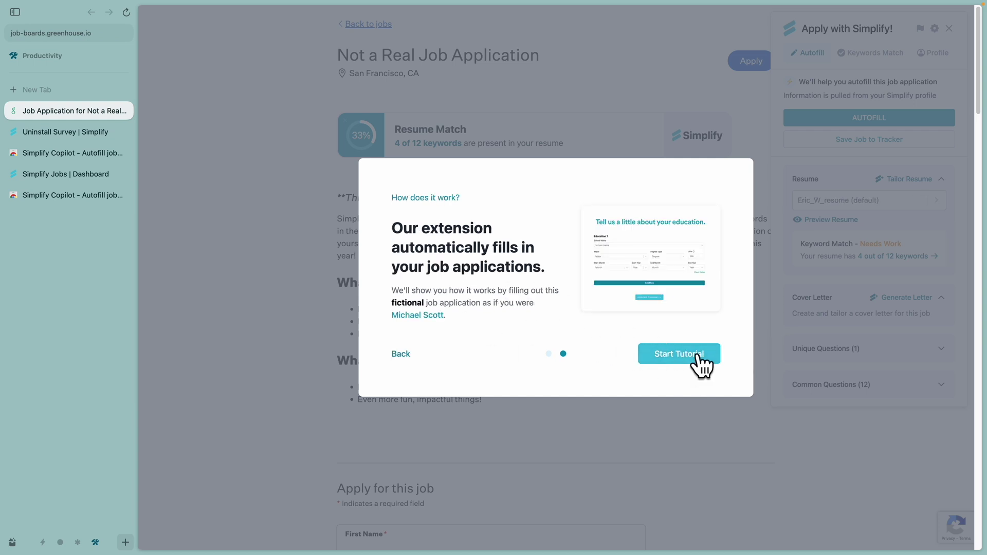
click(698, 357)
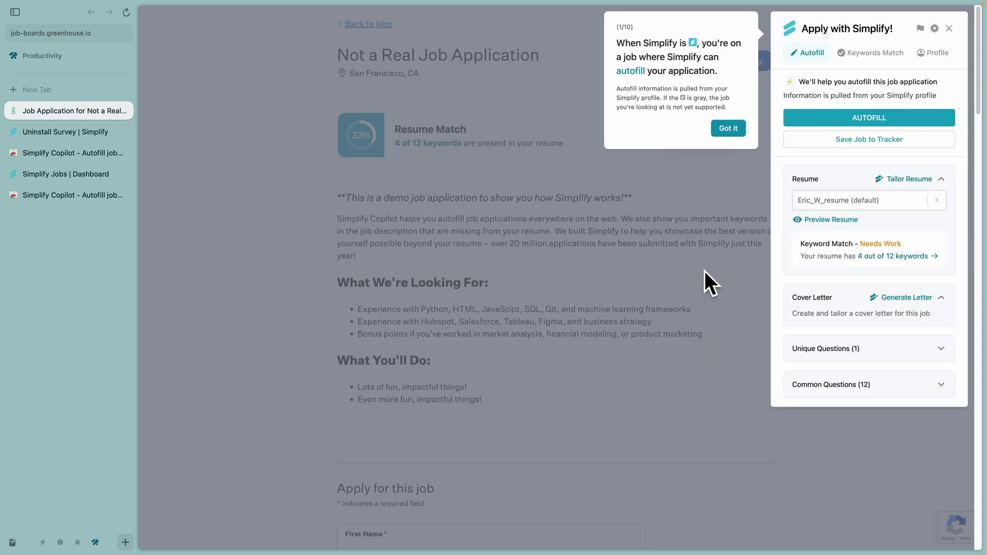
click(728, 129)
click(869, 118)
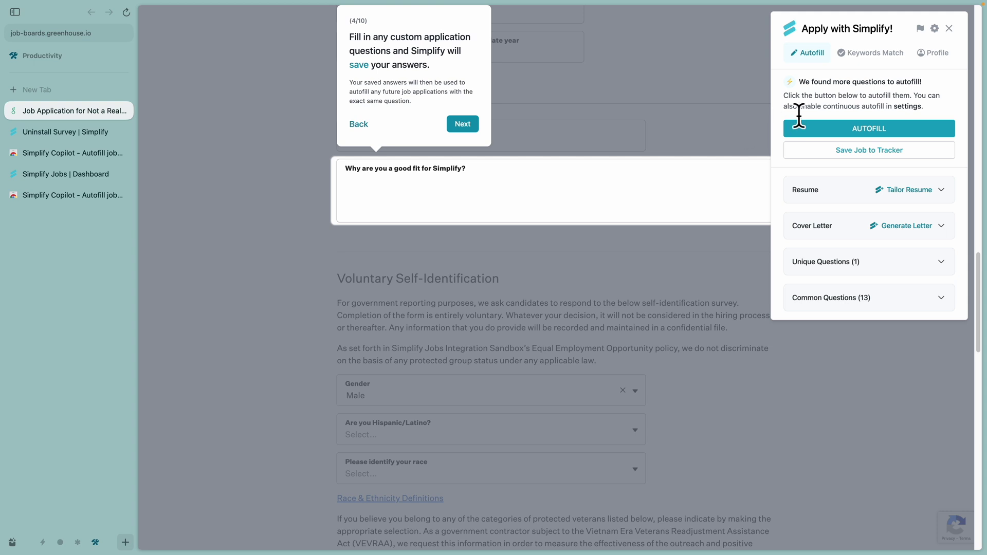
scroll(670, 195, up, 2)
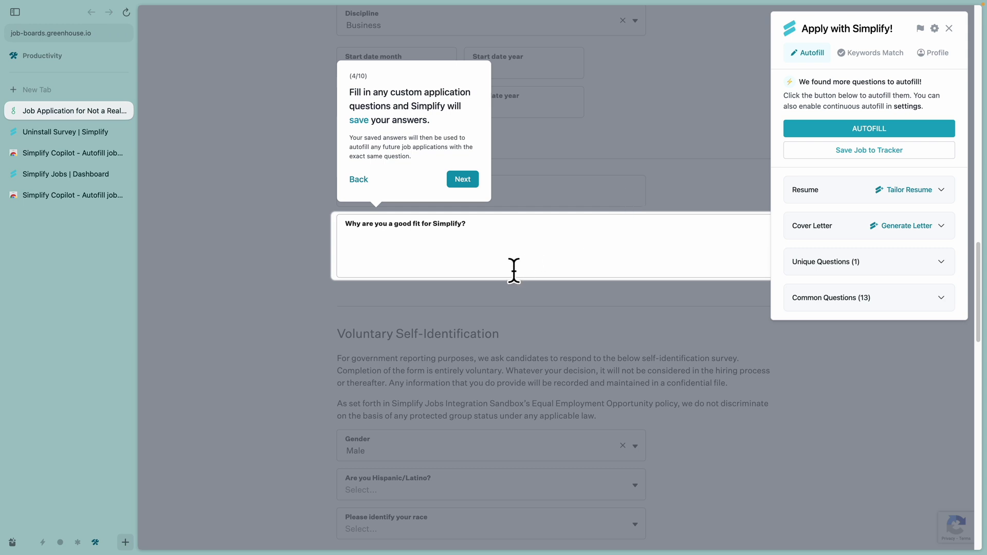
click(463, 179)
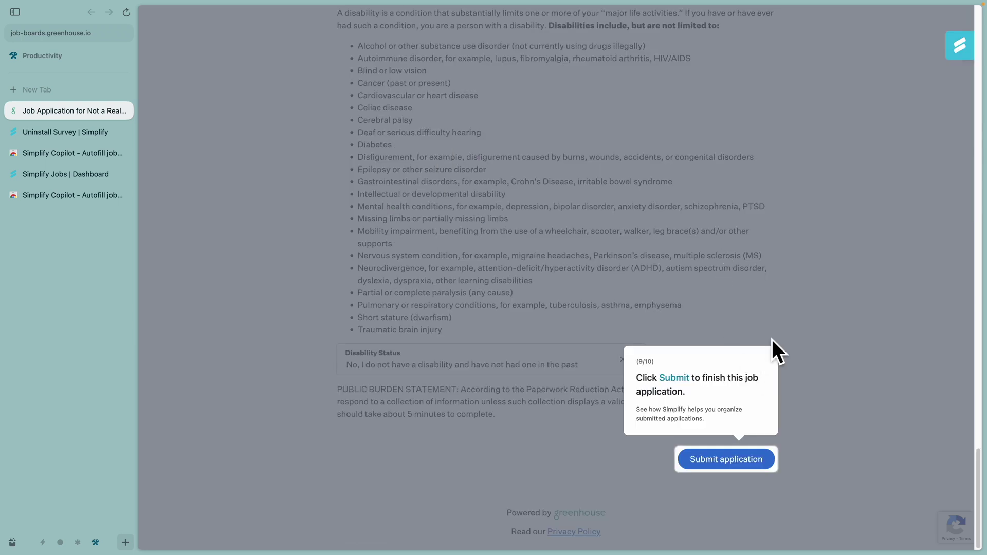
Submit the demo application and begin logging it as a custom application.
click(709, 459)
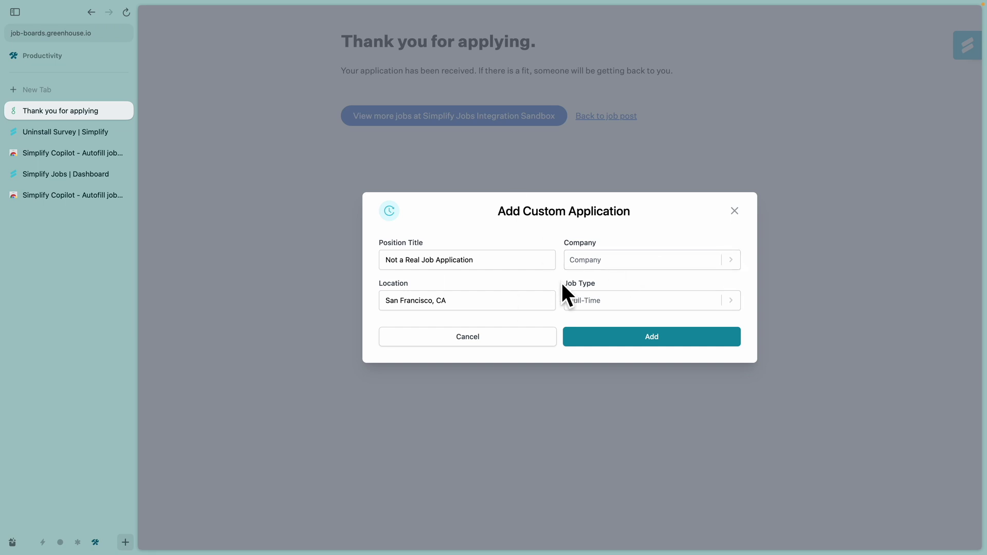
click(633, 260)
click(634, 225)
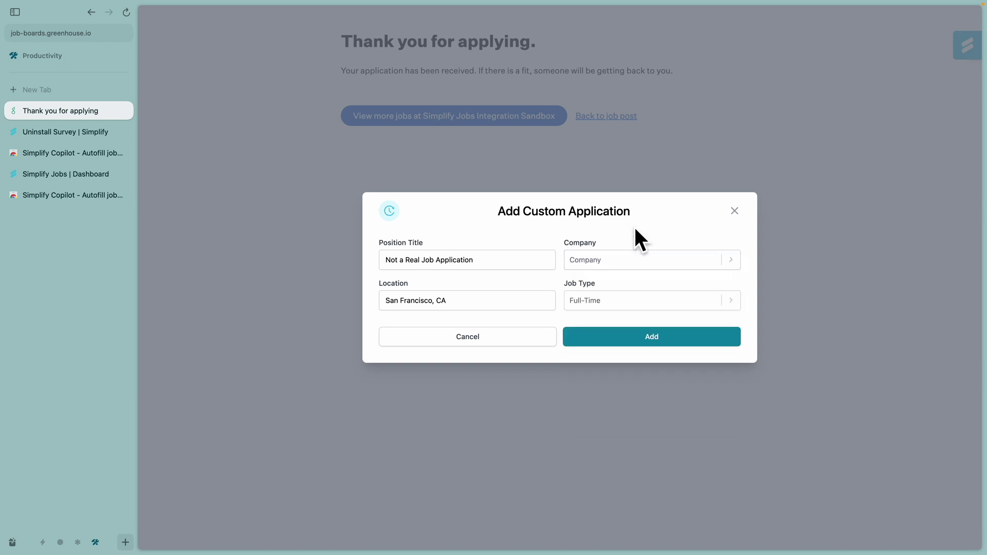
click(598, 337)
Add the application to the tracker with company 0x Labs and go to Application History.
click(622, 259)
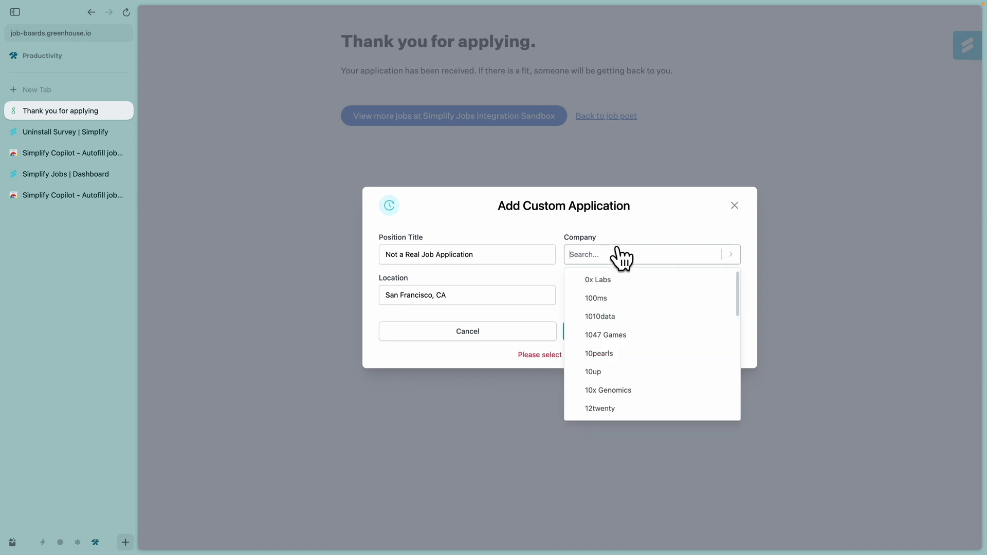
click(598, 279)
click(632, 295)
click(633, 338)
click(626, 332)
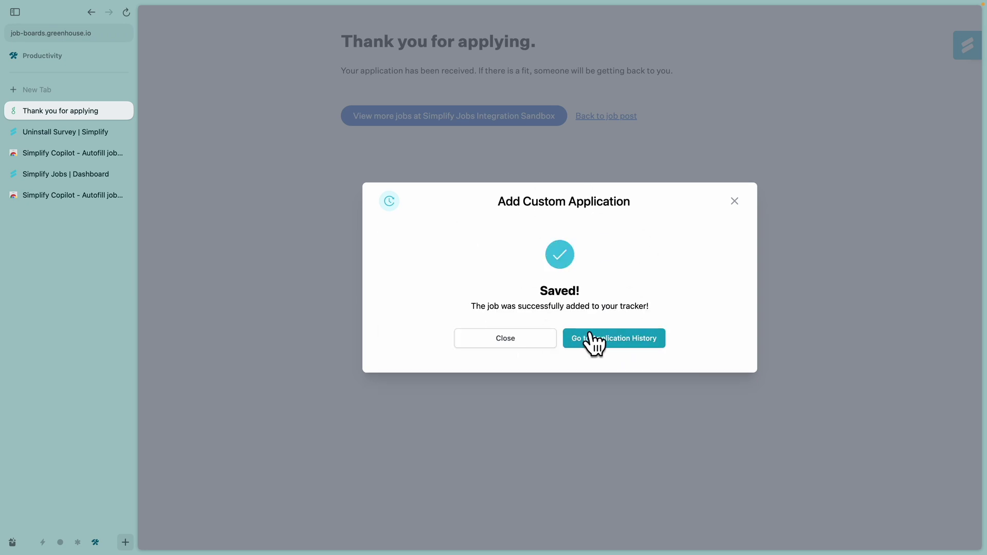
click(614, 339)
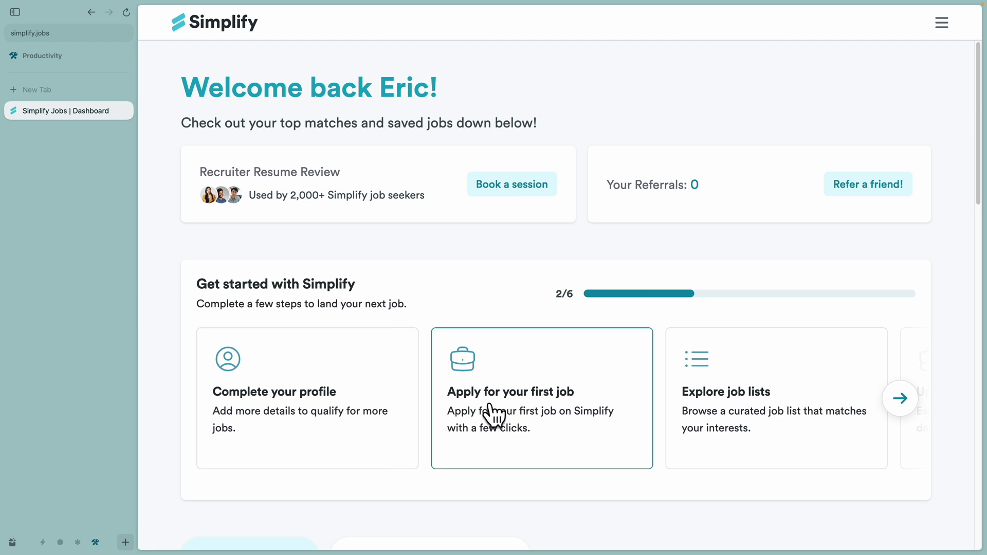
Sort job listings by most recent and filter experience to Junior, Mid Level and Senior.
click(613, 390)
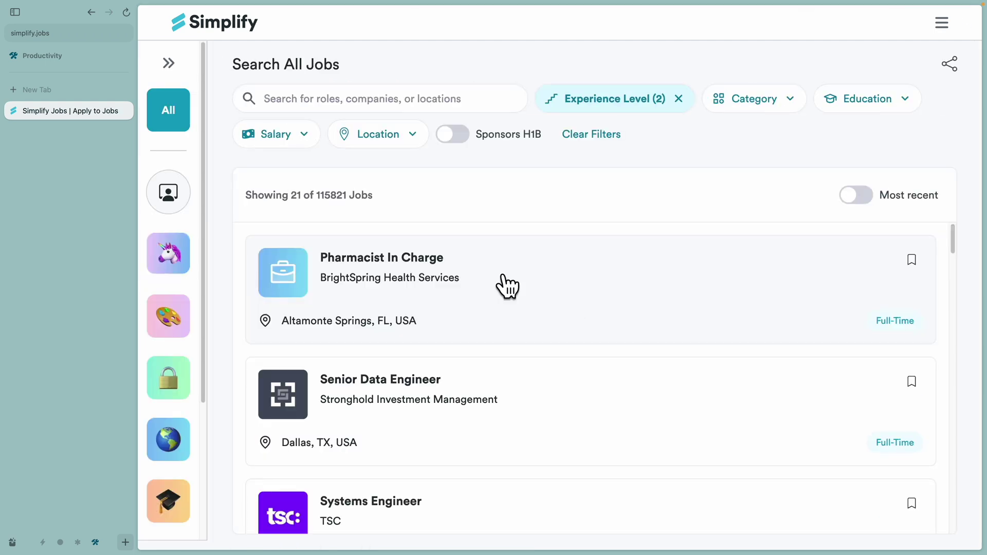
click(857, 195)
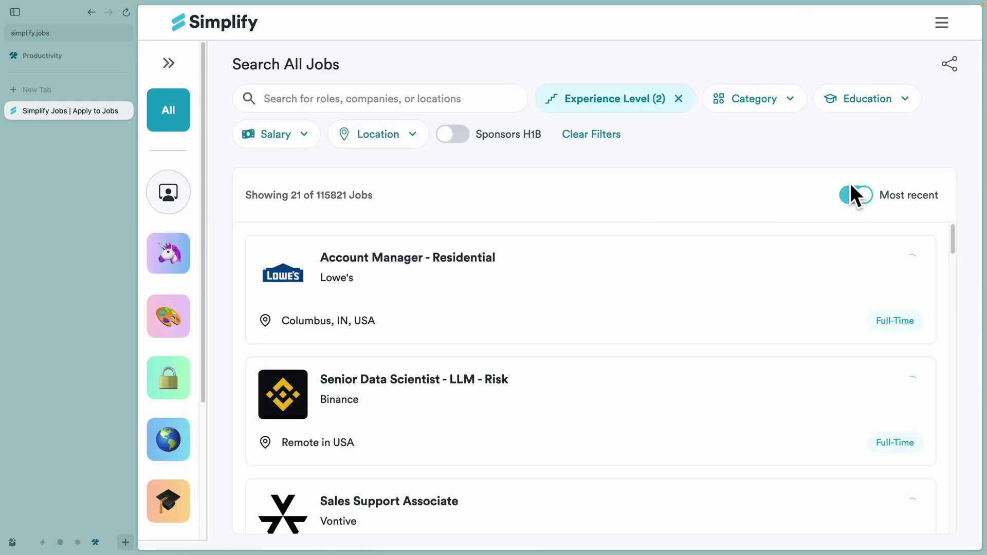
click(679, 98)
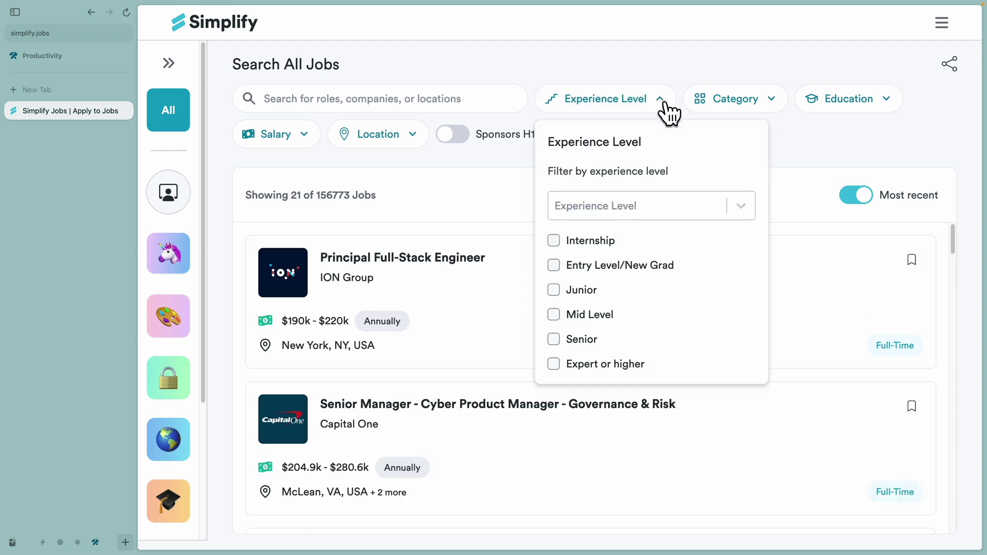
click(583, 291)
click(586, 361)
click(582, 388)
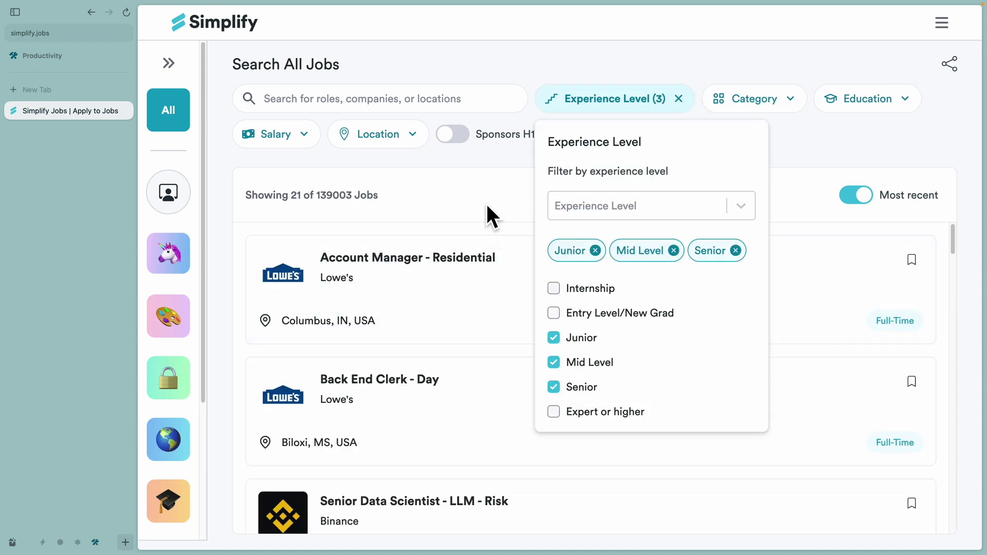
click(487, 202)
Limit jobs to Software Engineering, remote in Canada, and start a role search.
click(752, 99)
click(613, 357)
click(889, 155)
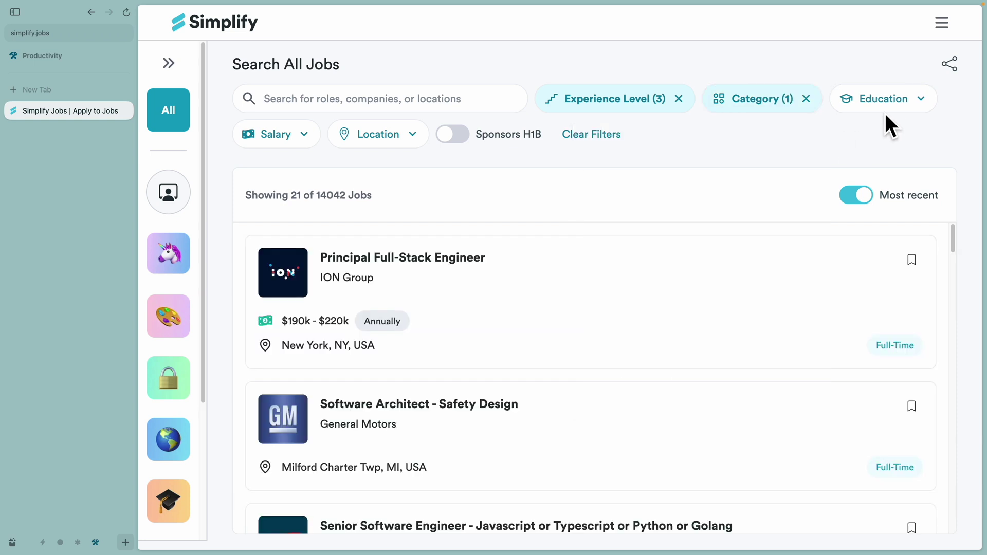
click(378, 134)
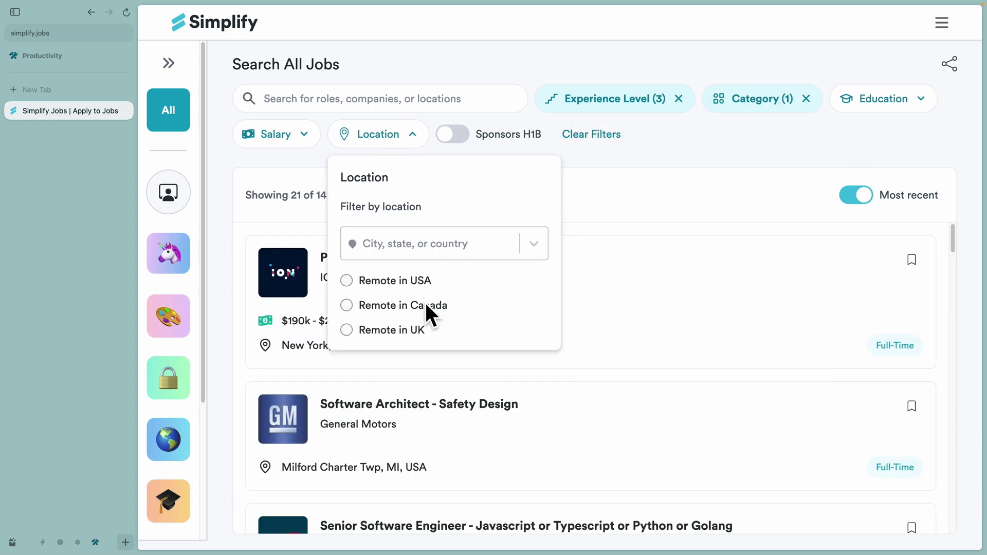
click(401, 305)
click(594, 202)
scroll(509, 224, down, 2)
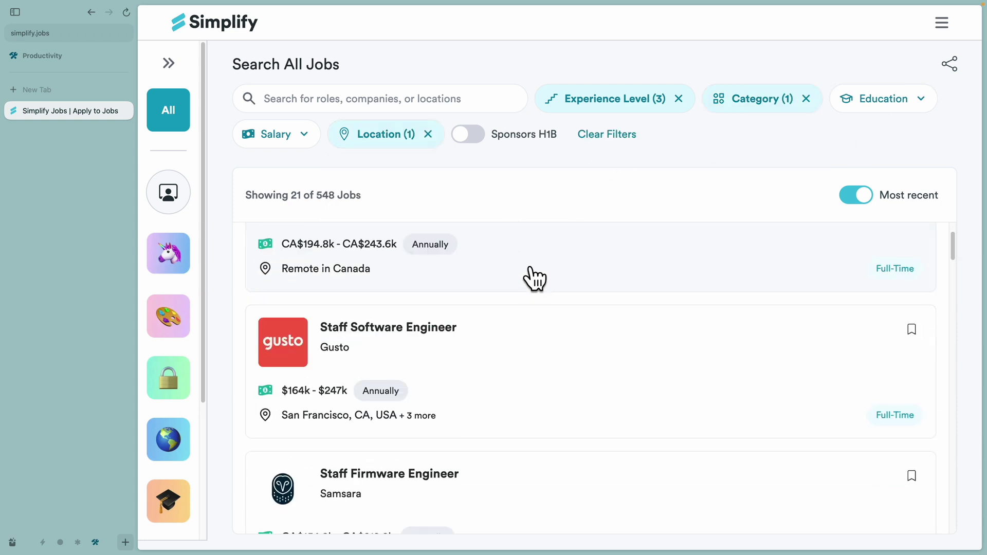
scroll(530, 276, up, 2)
click(411, 100)
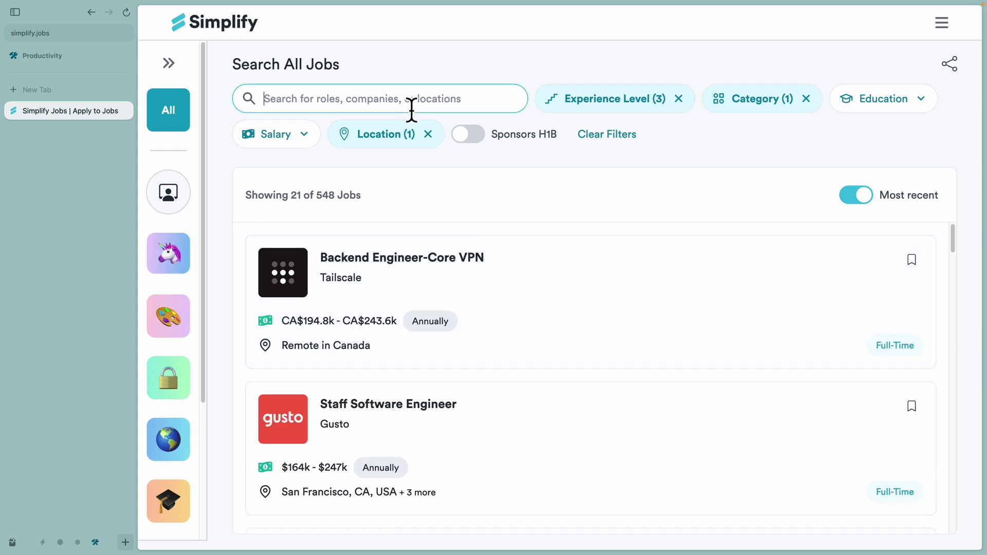
text(Frontend)
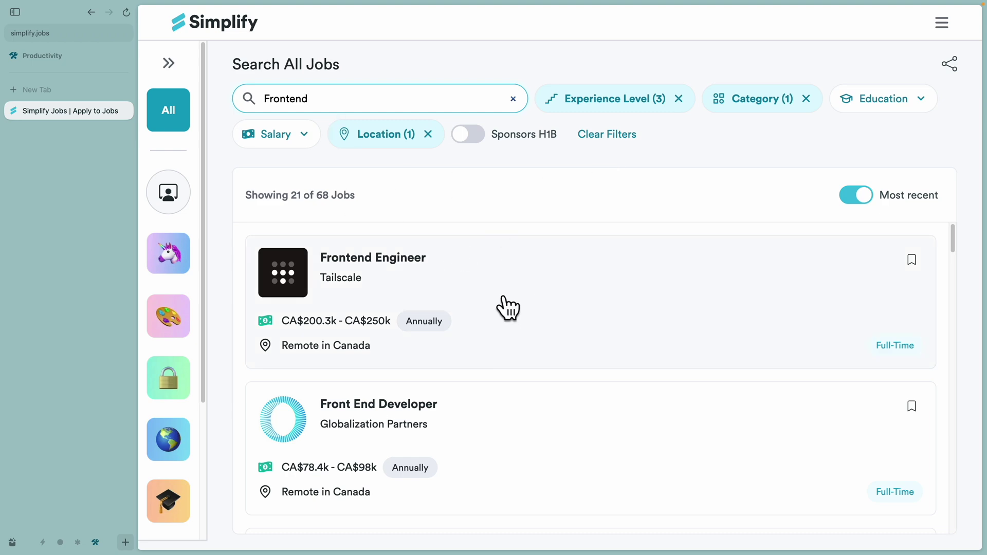
Open the Tailscale Frontend Engineer posting and view its resume keyword match breakdown.
click(536, 278)
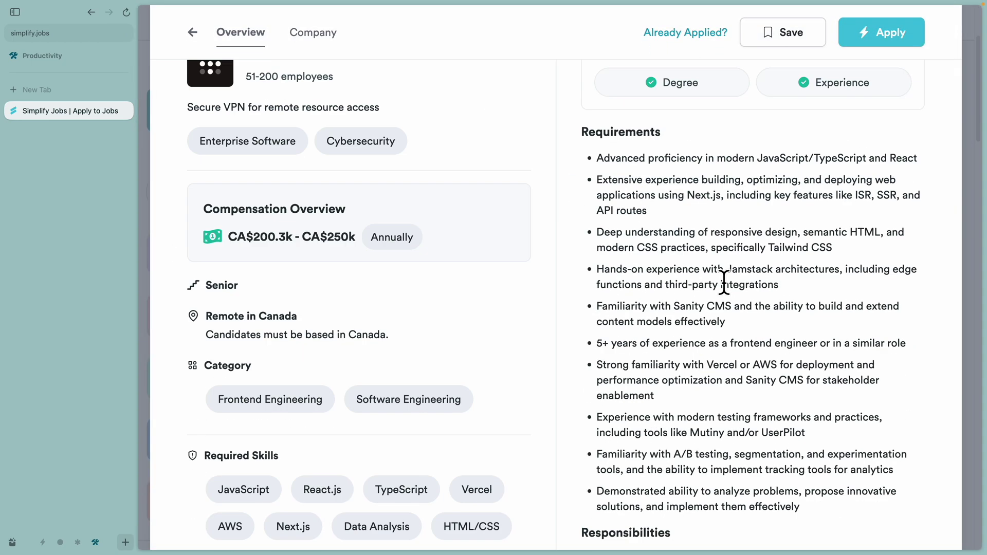
scroll(724, 281, down, 5)
scroll(724, 281, down, 8)
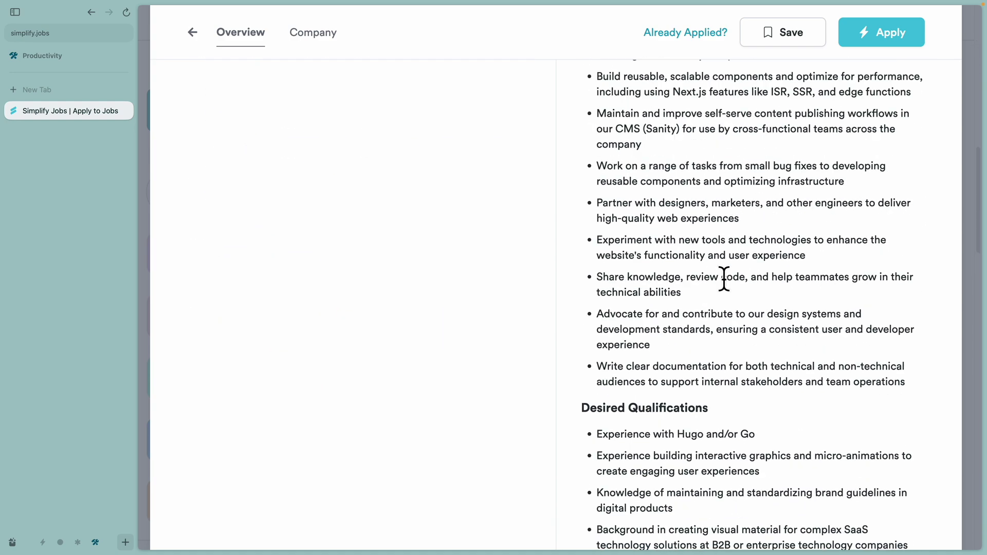
scroll(724, 281, down, 5)
click(816, 344)
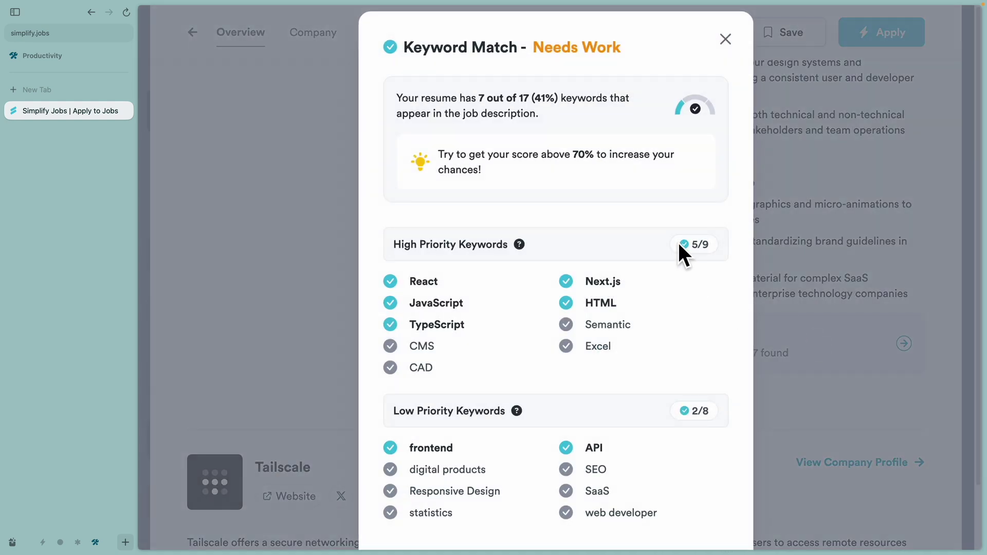
scroll(450, 352, down, 3)
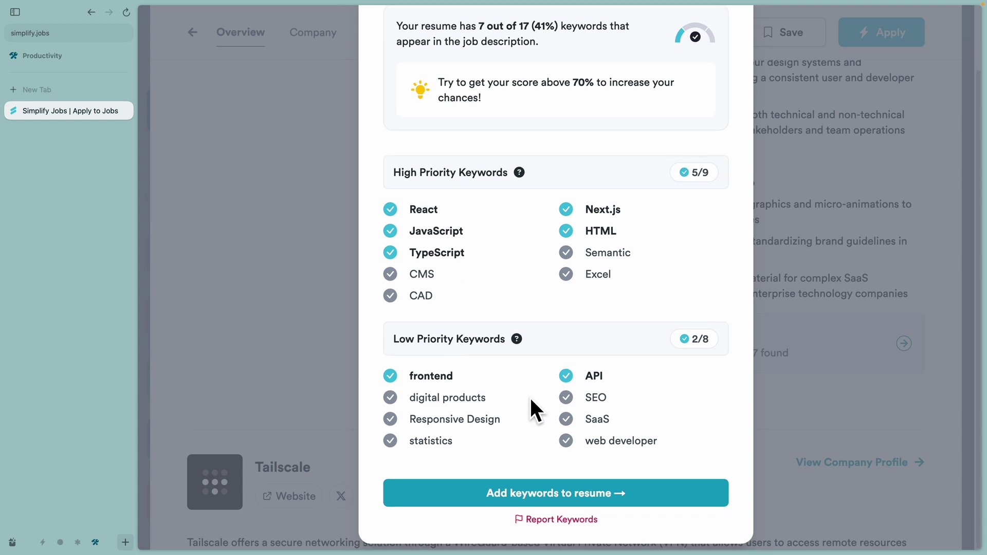
scroll(497, 400, up, 3)
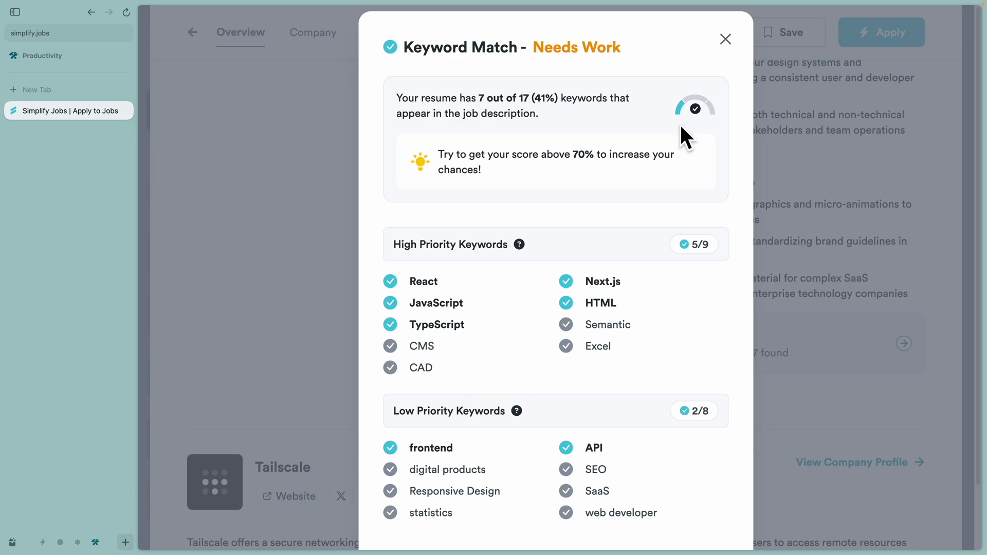
click(726, 38)
scroll(774, 189, down, 5)
click(904, 175)
scroll(651, 310, down, 3)
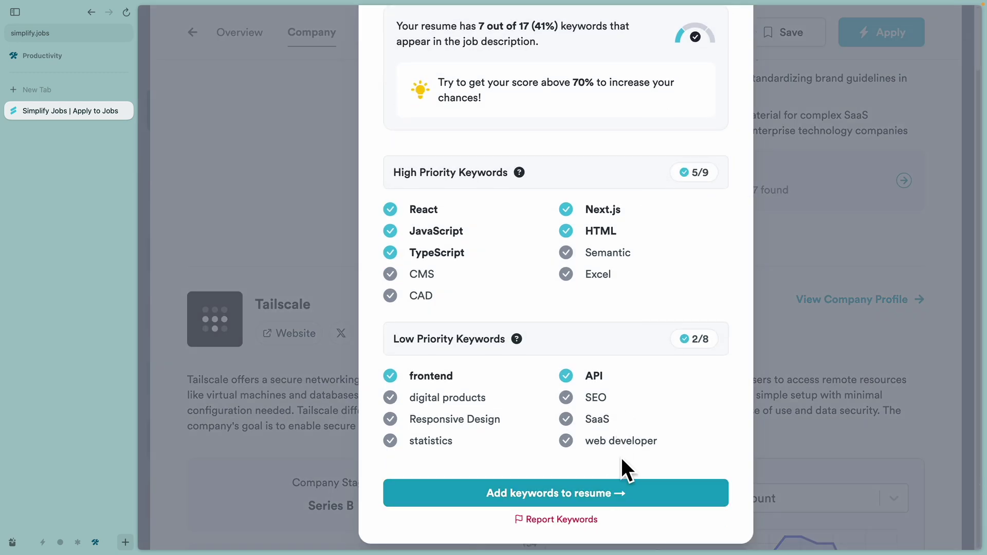
Add all suggested keywords except Semantic to the Frontend Engineer resume.
click(588, 493)
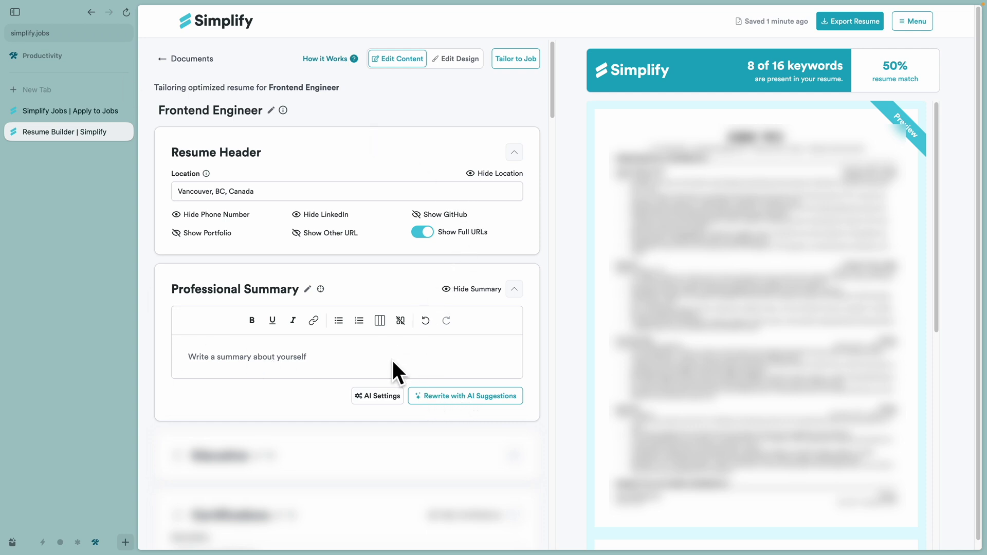
click(763, 73)
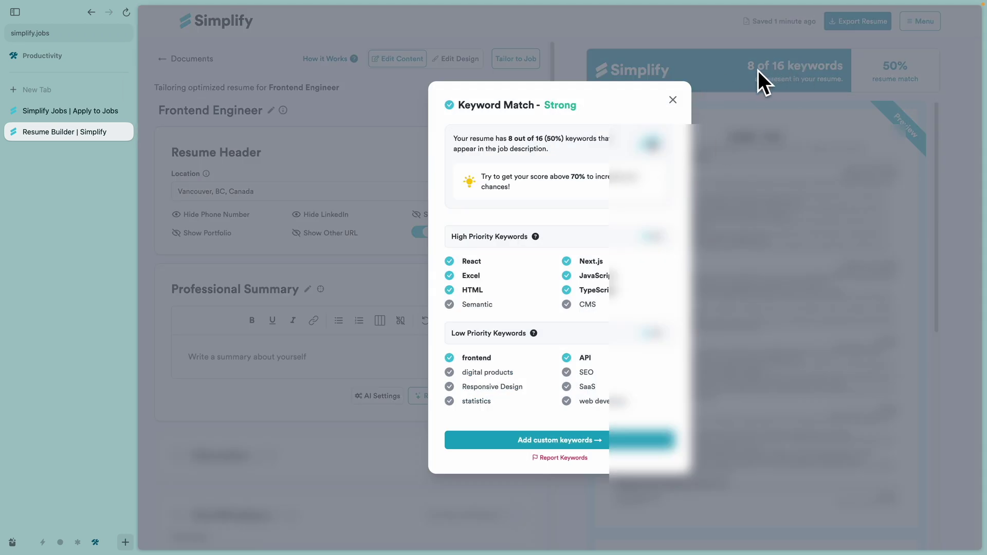
click(575, 440)
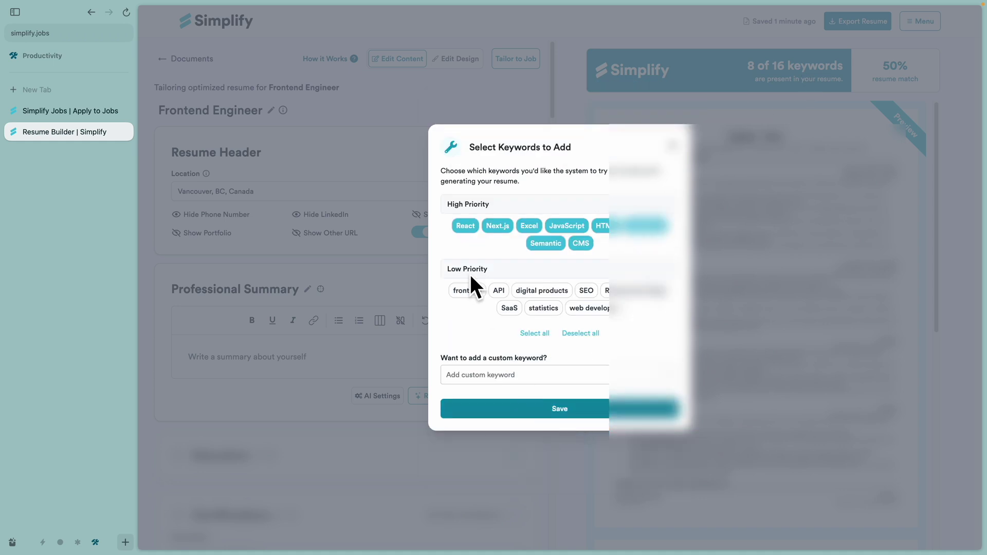
click(546, 243)
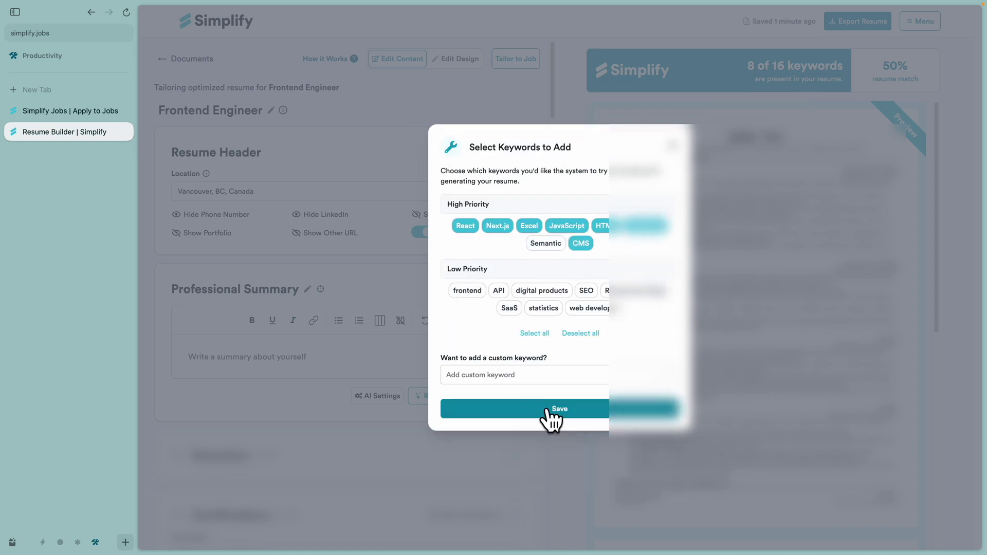
click(535, 332)
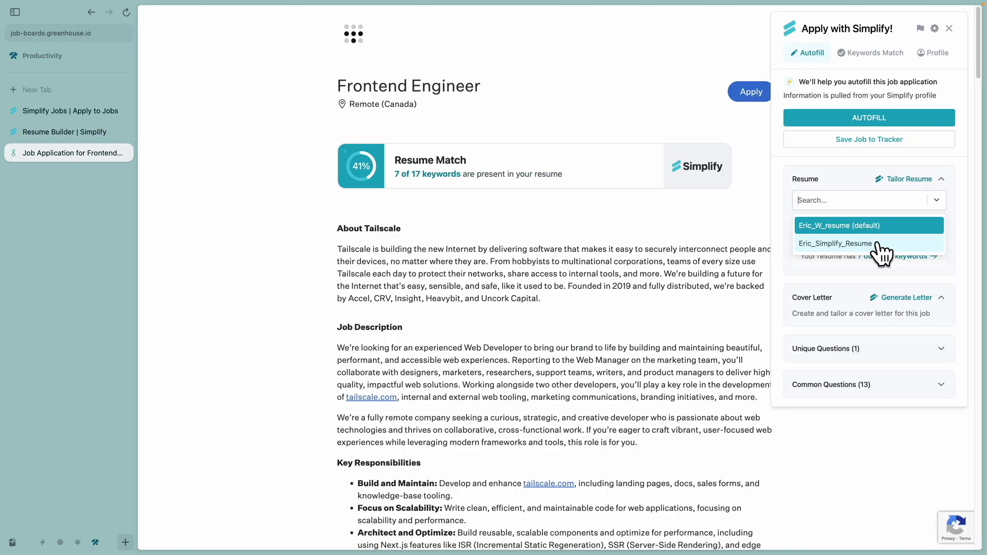
Select the tailored Simplify resume and autofill the Tailscale application form.
click(883, 245)
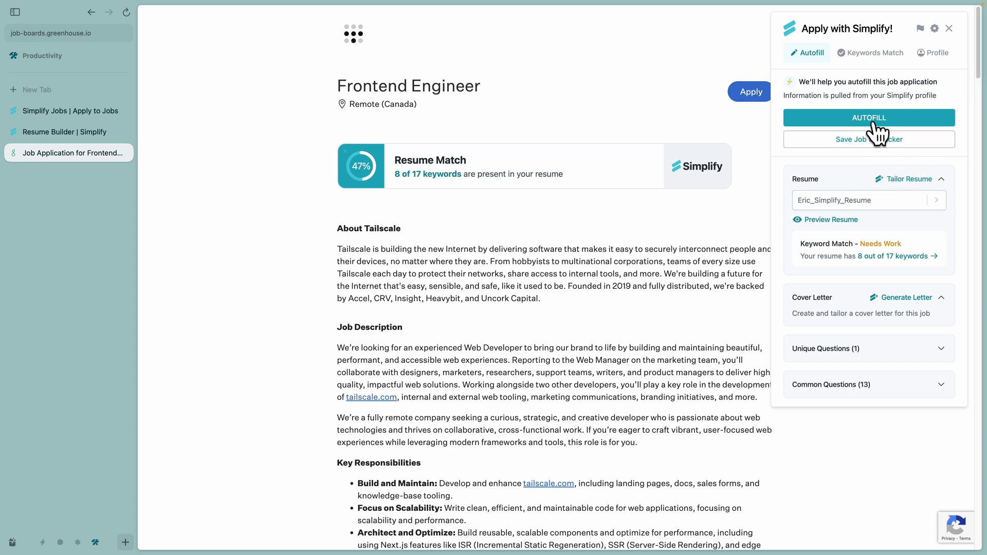
click(917, 124)
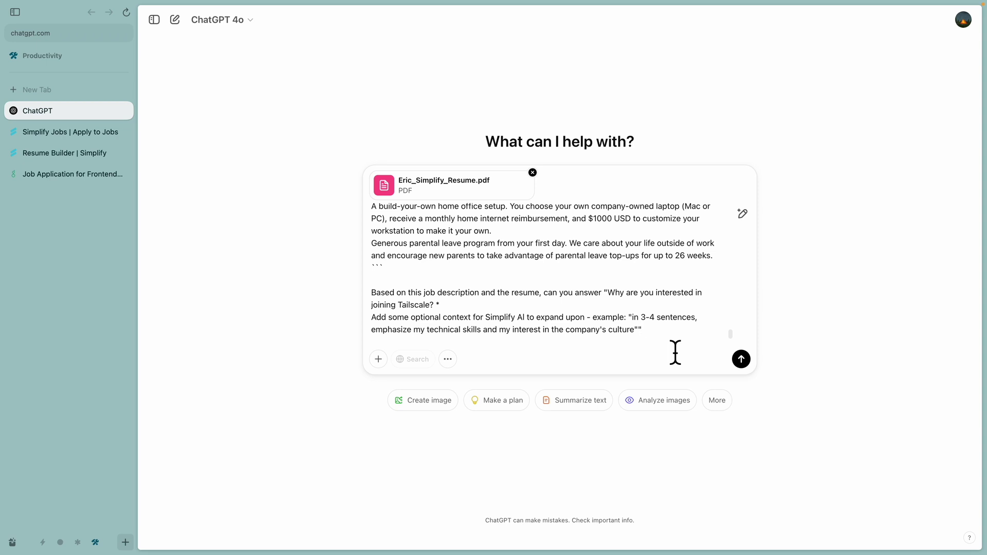
Send ChatGPT the question on why you want to join Tailscale, with job description and resume.
key(Return)
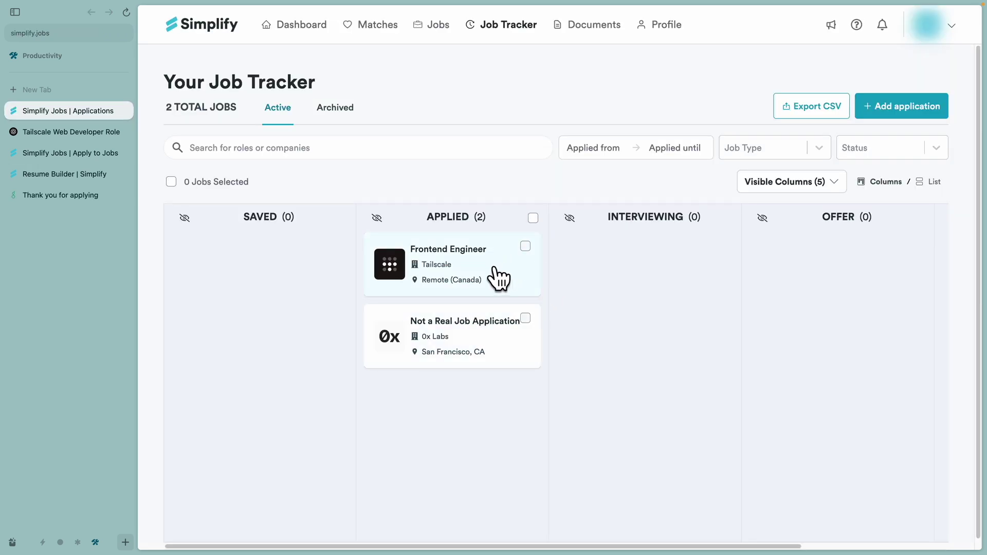
Drag the Tailscale Frontend Engineer card across Job Tracker stages and back.
mouse_move(500, 277)
mouse_down()
mouse_move(689, 263)
mouse_move(951, 301)
mouse_up()
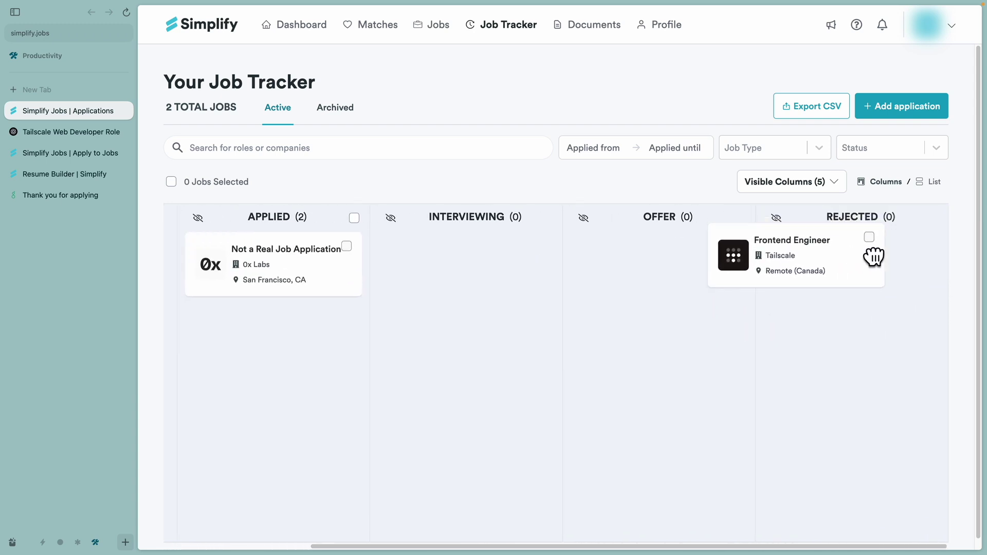
mouse_move(950, 301)
mouse_down()
mouse_move(373, 230)
mouse_move(448, 251)
mouse_up()
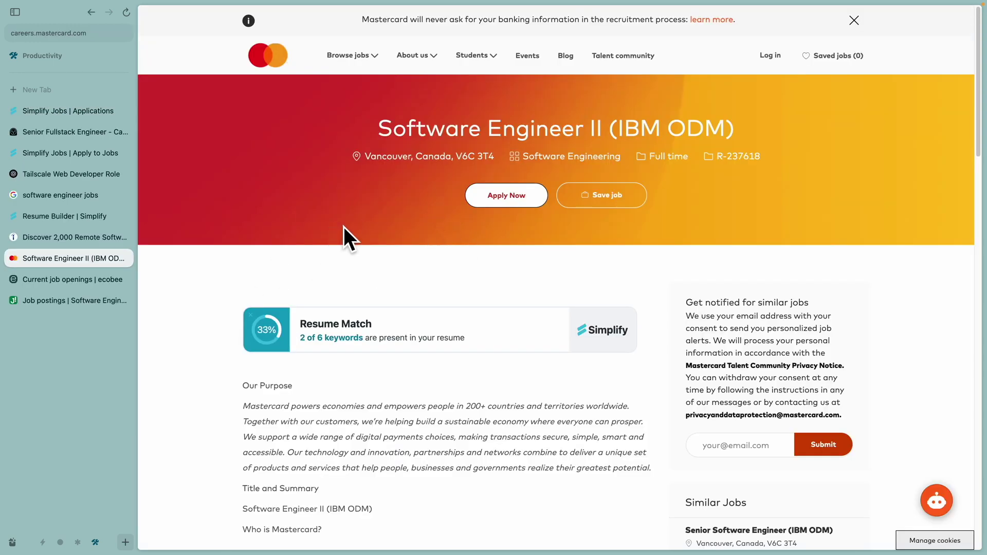
Apply to Mastercard Software Engineer II with Simplify autofill, then view Application History.
click(506, 201)
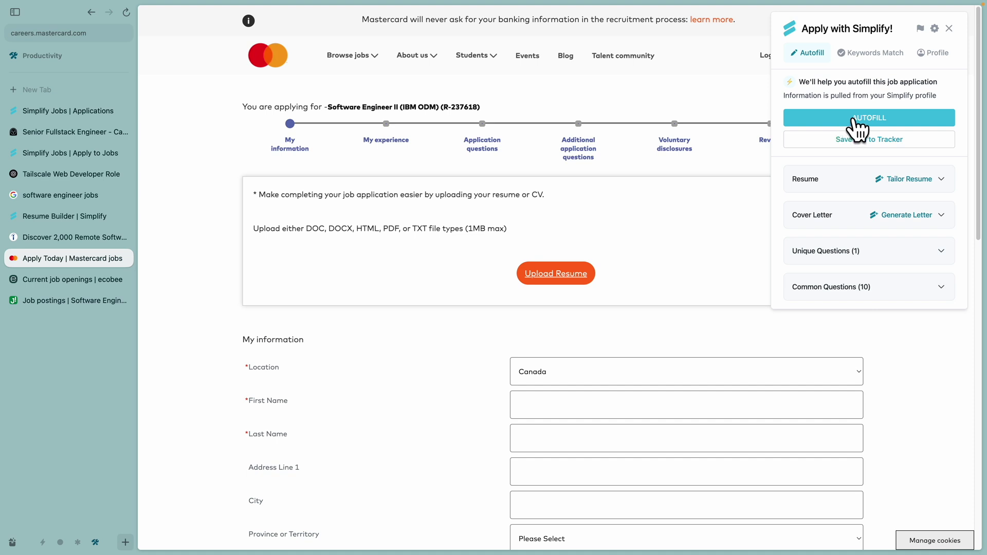
click(848, 118)
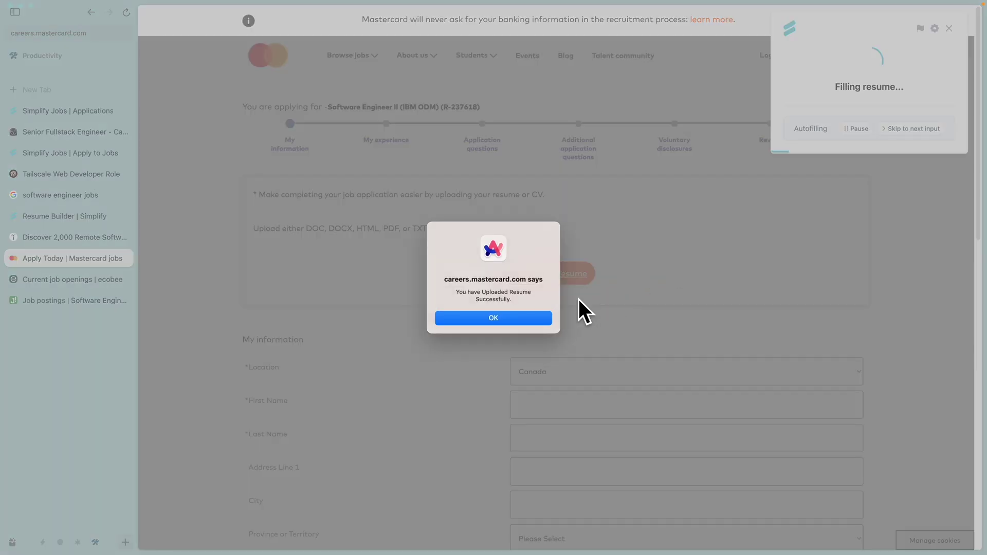
click(514, 320)
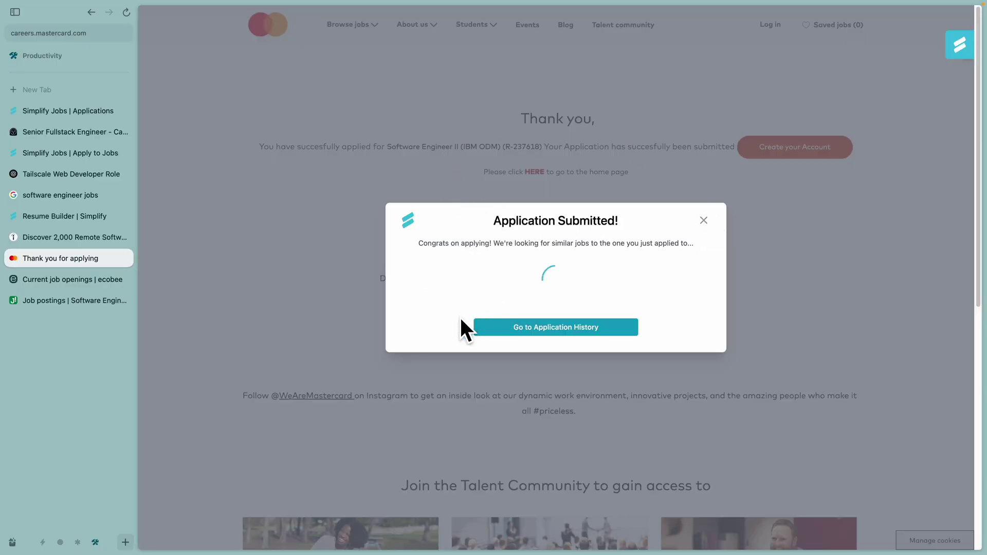
click(556, 377)
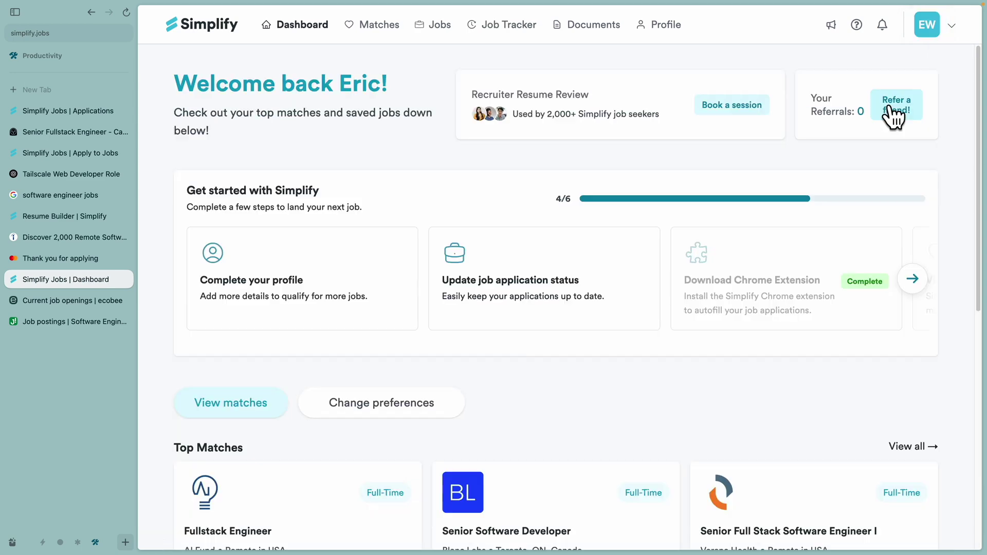
Open the Simplify Dashboard to reach the 371-job tracker.
click(893, 108)
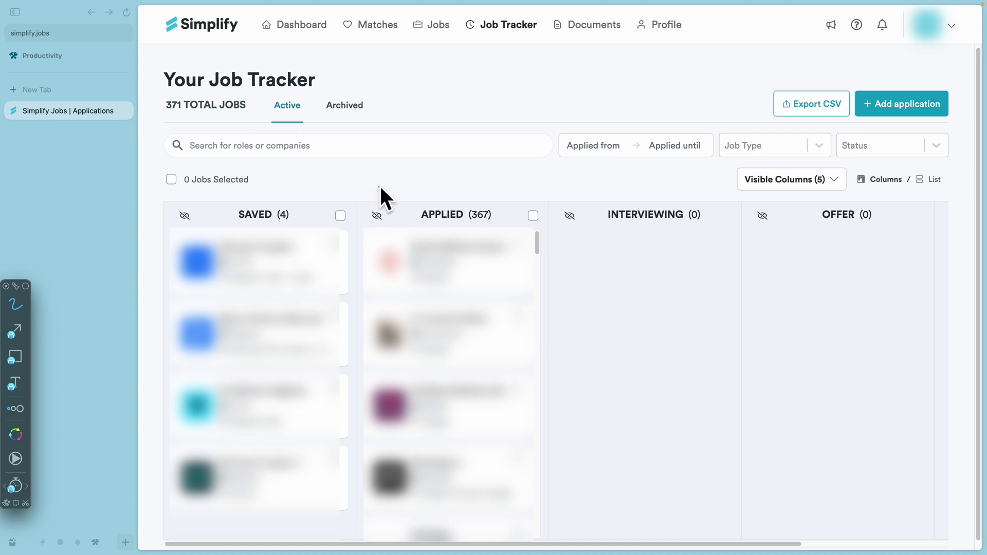
drag(582, 164, 728, 166)
mouse_move(772, 92)
mouse_down()
mouse_move(814, 140)
mouse_move(759, 73)
mouse_up()
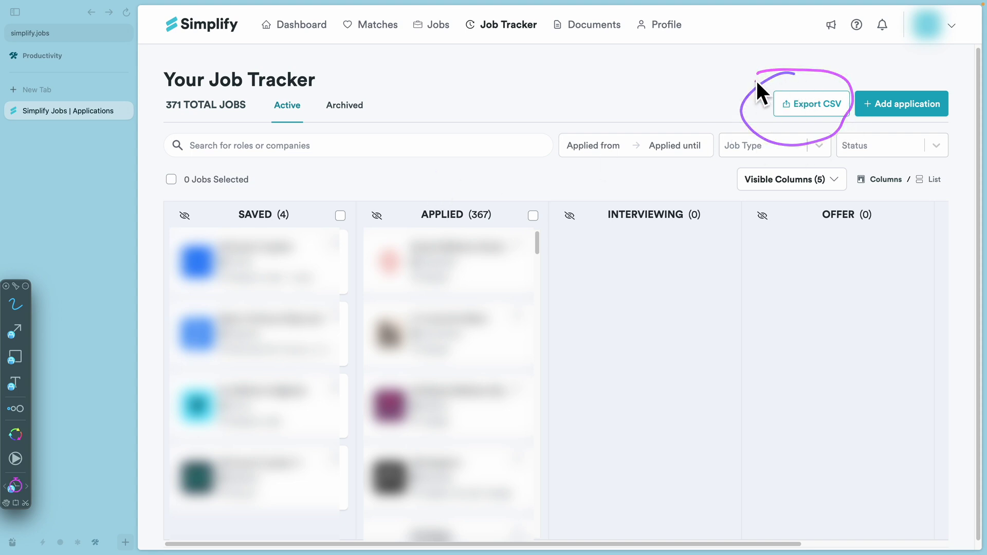